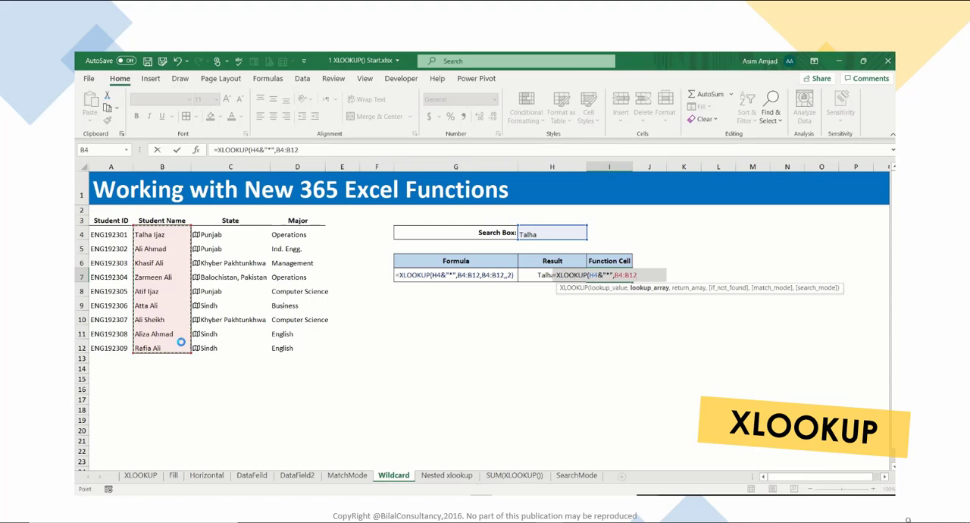
- Set both the lookup array and the return array of the XLOOKUP in I7 to the absolute range $B$4:$B$12
{"action": "left_click_drag", "start_coordinate": [160, 234], "coordinate": [164, 344]}
{"action": "key", "text": "F4"}
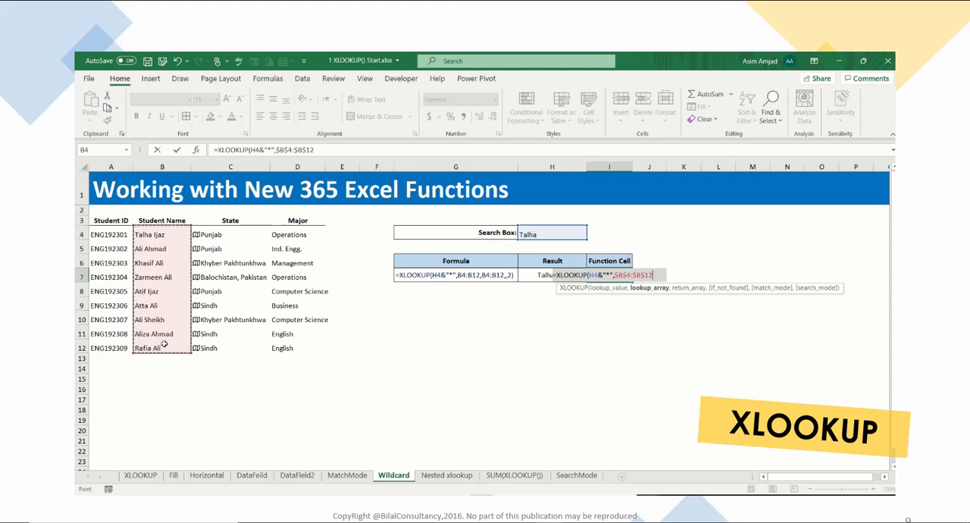
{"action": "type", "text": ","}
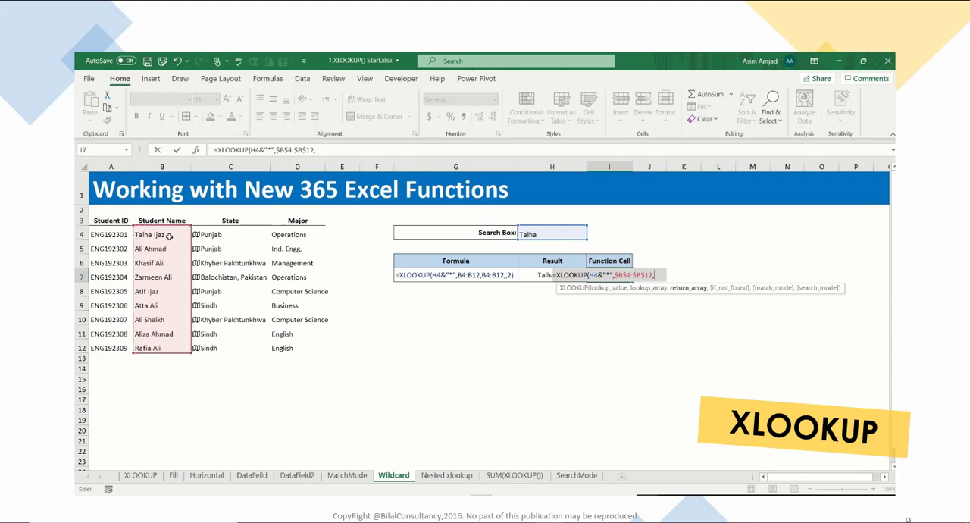
{"action": "left_click_drag", "start_coordinate": [170, 234], "coordinate": [171, 343]}
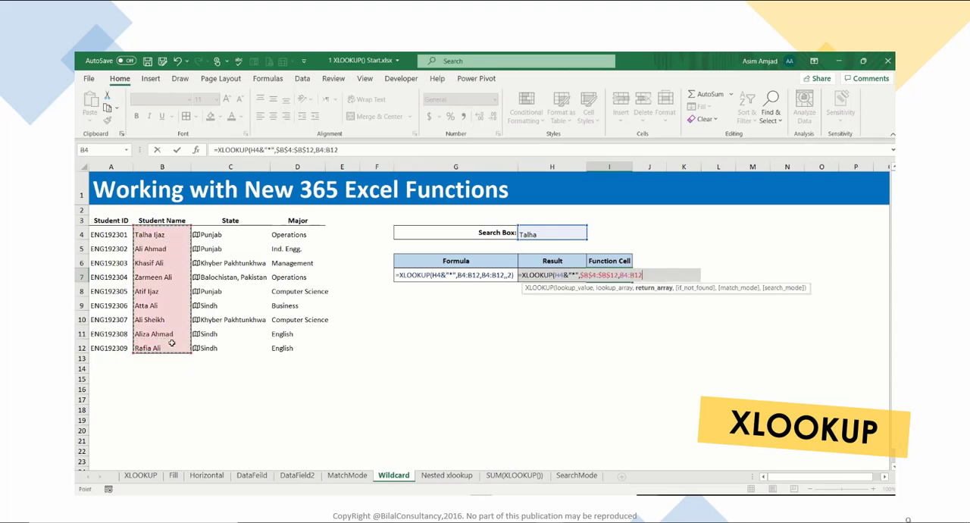
{"action": "key", "text": "F4"}
{"action": "type", "text": ","}
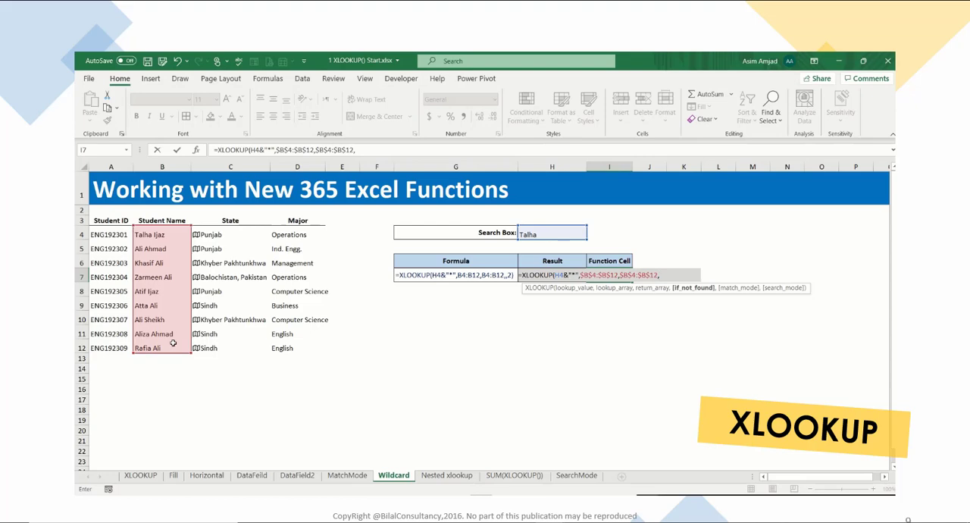
{"action": "type", "text": ","}
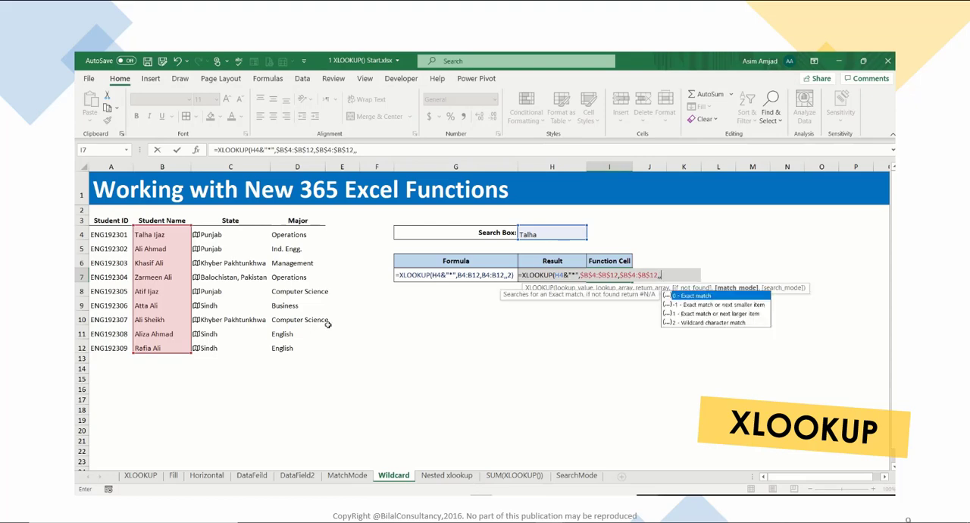
- Leave the if_not_found argument empty, set the match mode to 2 - Wildcard character match, and enter the formula in I7
{"action": "left_click", "coordinate": [719, 324]}
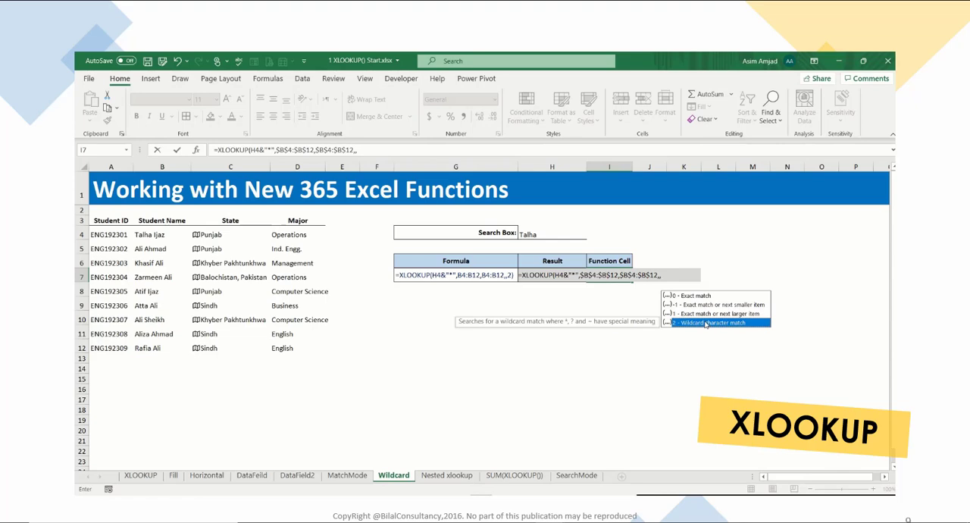
{"action": "double_click", "coordinate": [705, 323]}
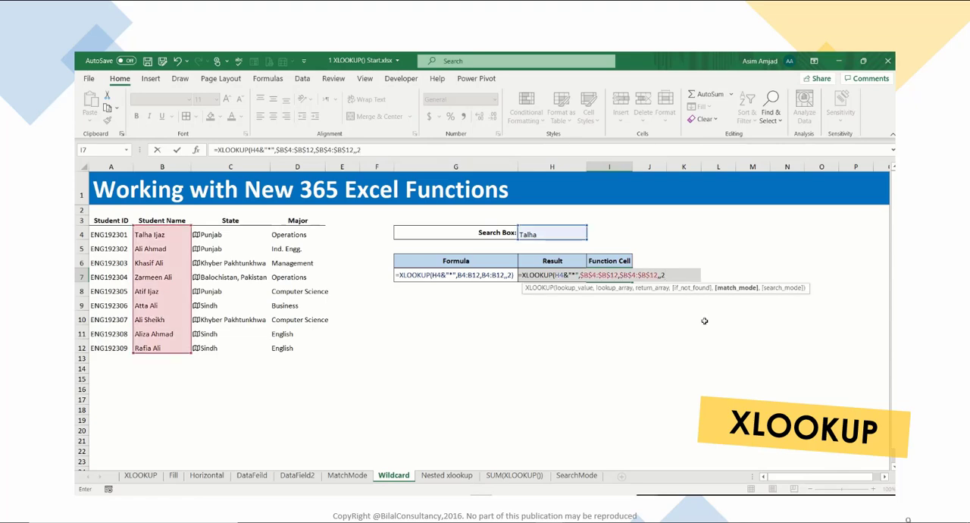
{"action": "key", "text": "Return"}
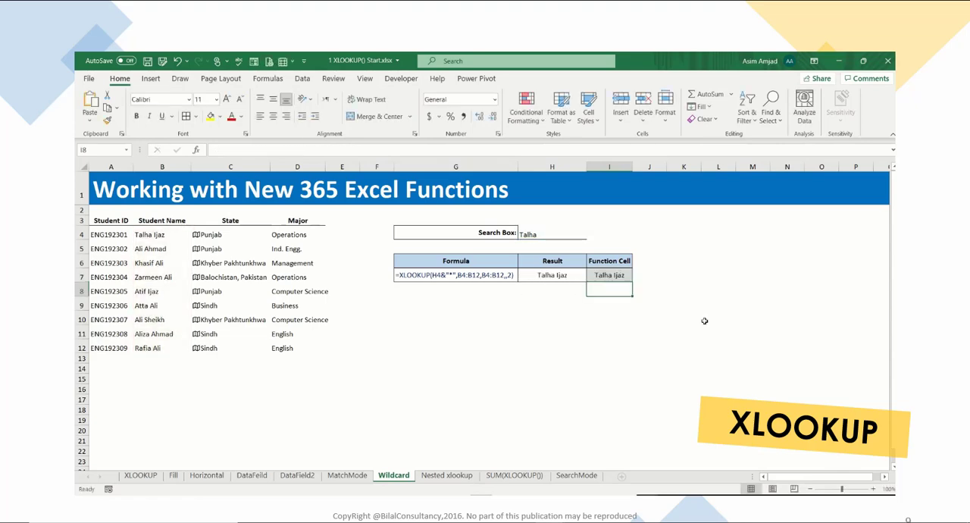
- Review the wildcard formula in I7 against the search box H4 and the student names in B4:B12
{"action": "left_click", "coordinate": [622, 278]}
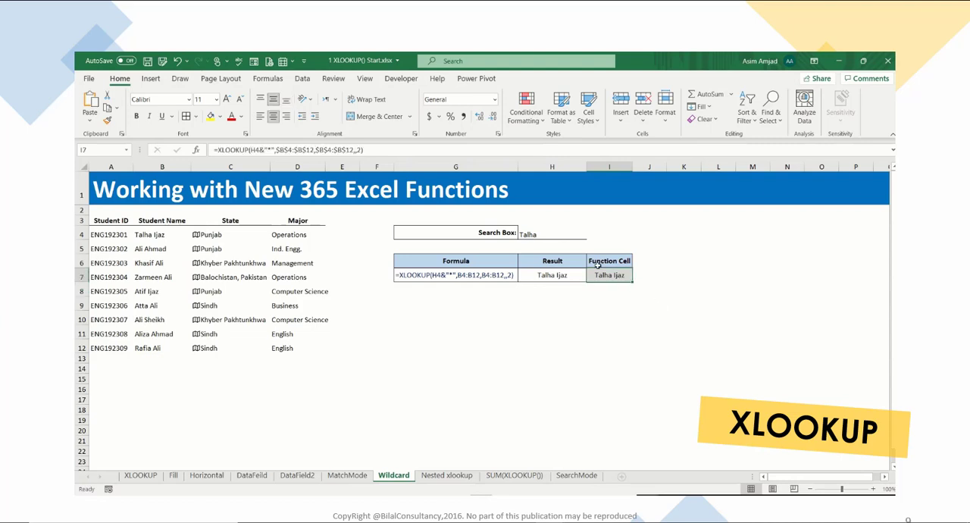
{"action": "left_click", "coordinate": [561, 234]}
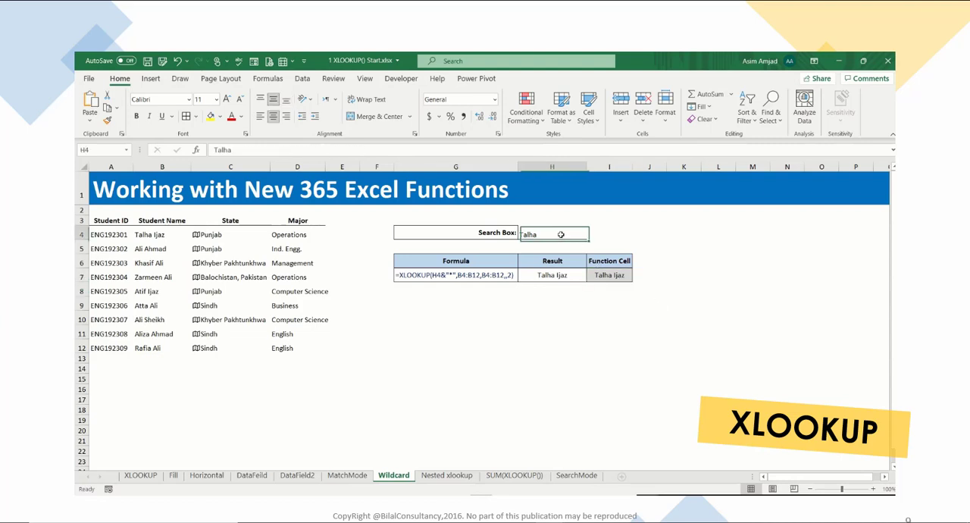
{"action": "left_click", "coordinate": [622, 276]}
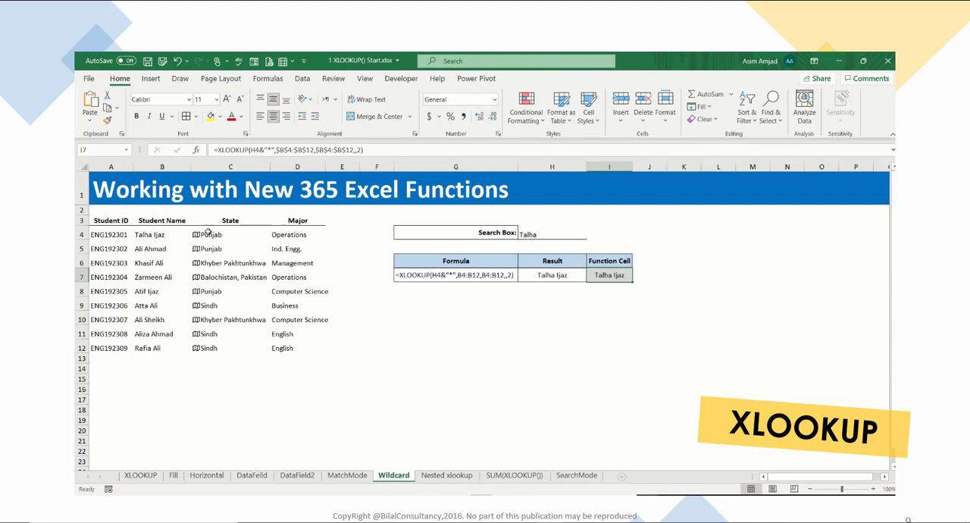
{"action": "left_click_drag", "start_coordinate": [148, 234], "coordinate": [144, 347]}
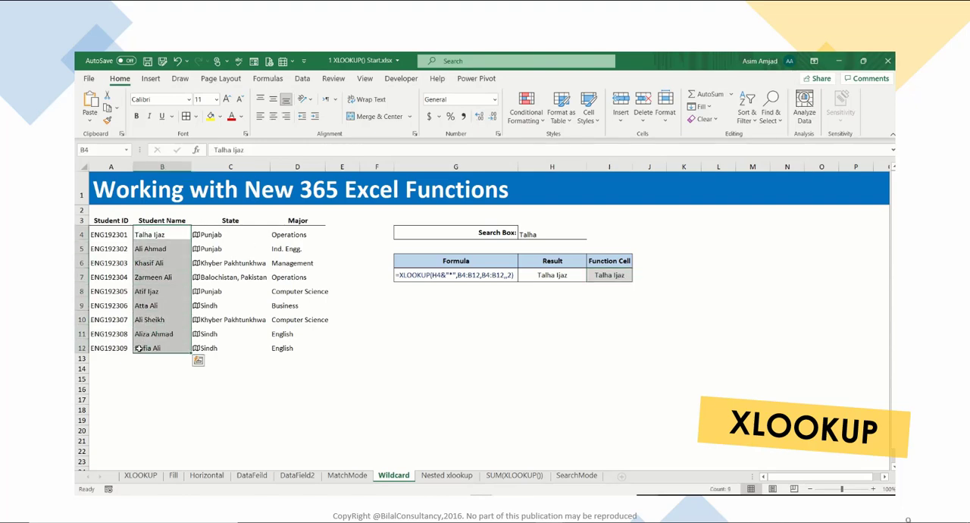
{"action": "left_click", "coordinate": [623, 276]}
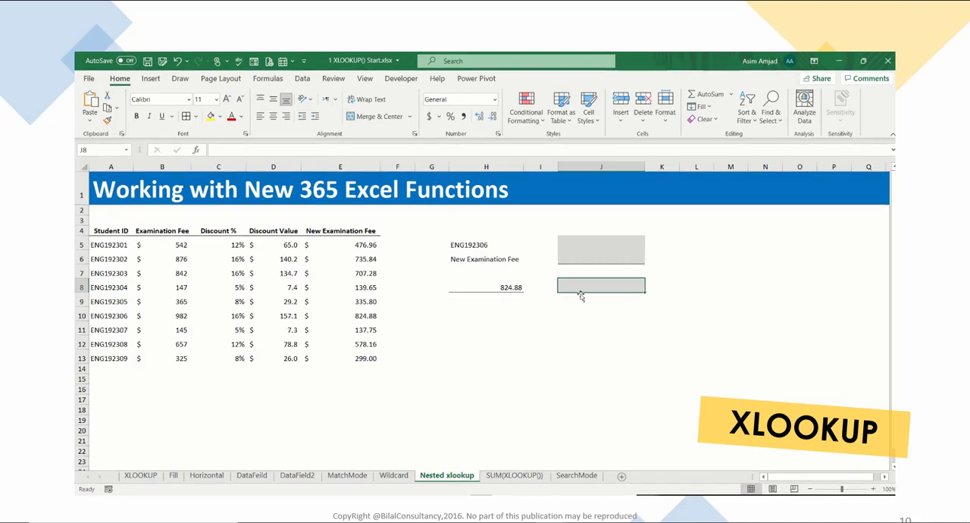
- Start an XLOOKUP in J8 of the Nested xlookup sheet with lookup value H5 and lookup array A5:A13
{"action": "type", "text": "=XLOOKUP("}
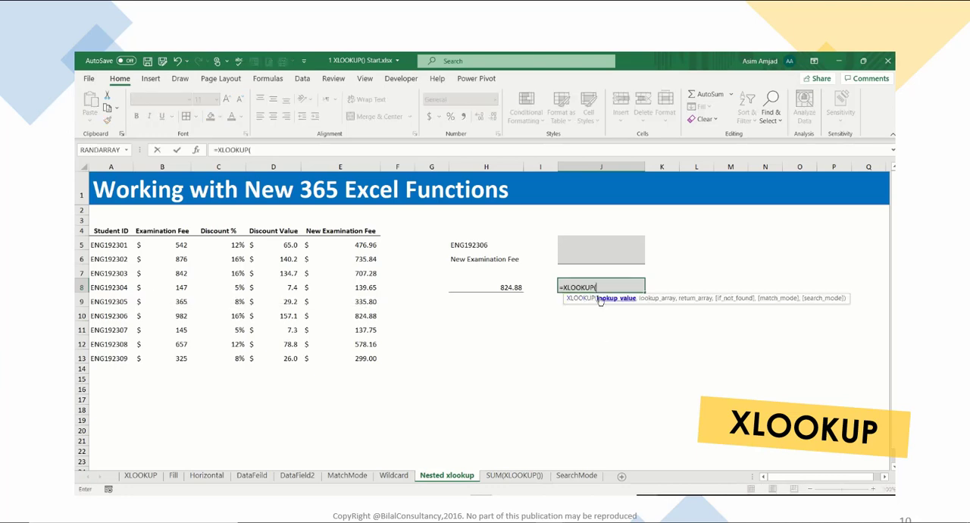
{"action": "left_click", "coordinate": [500, 240]}
{"action": "type", "text": ","}
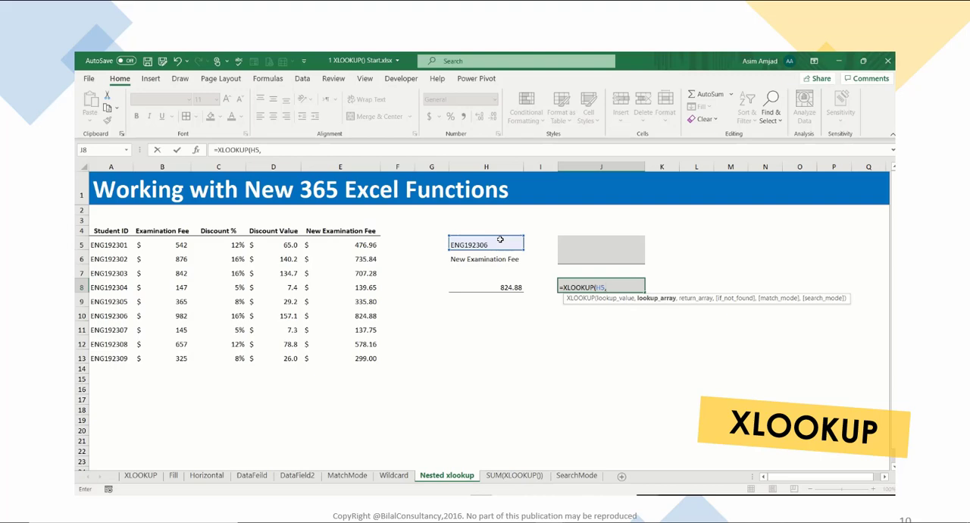
{"action": "left_click", "coordinate": [127, 246]}
{"action": "left_click_drag", "start_coordinate": [126, 245], "coordinate": [115, 356]}
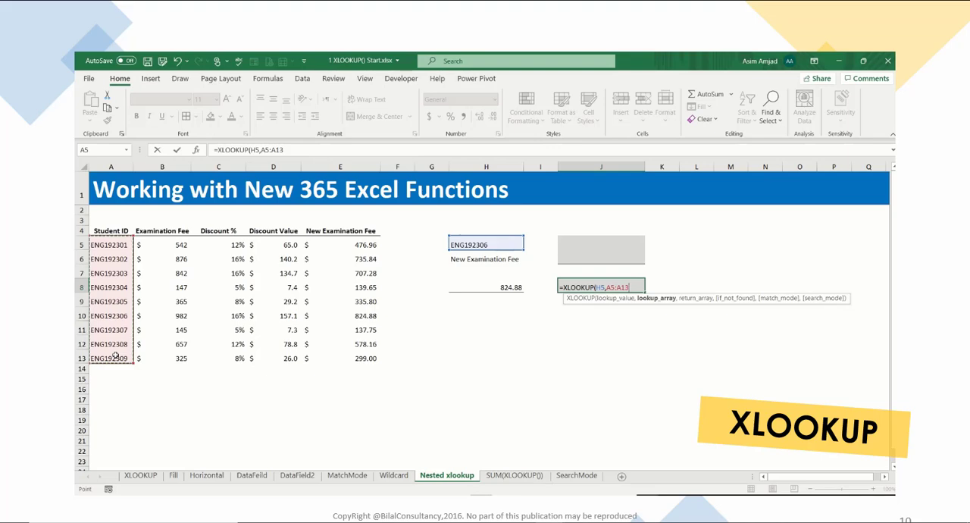
{"action": "type", "text": ",xl"}
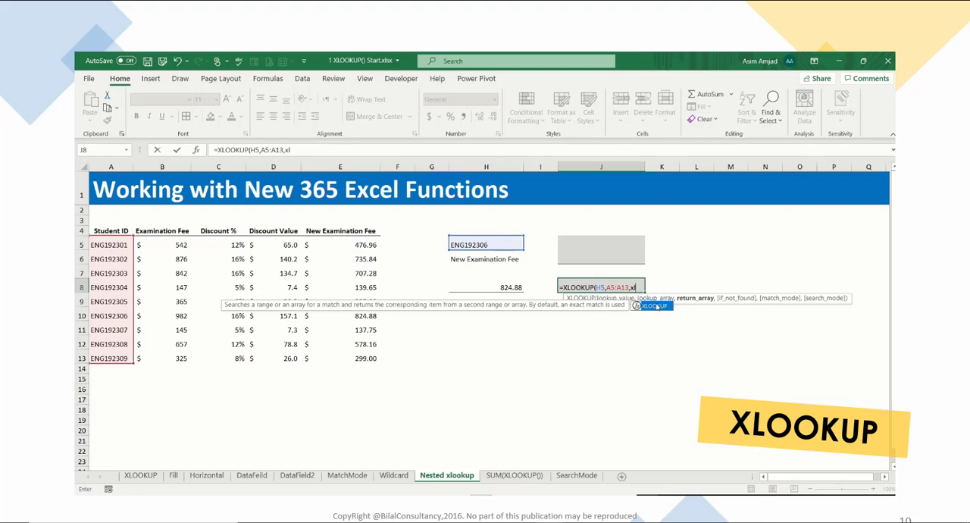
- Nest XLOOKUP(H6,B4:E4,B5:E13) as the return array of the J8 formula and enter it, accepting the closing-parenthesis correction
{"action": "double_click", "coordinate": [655, 306]}
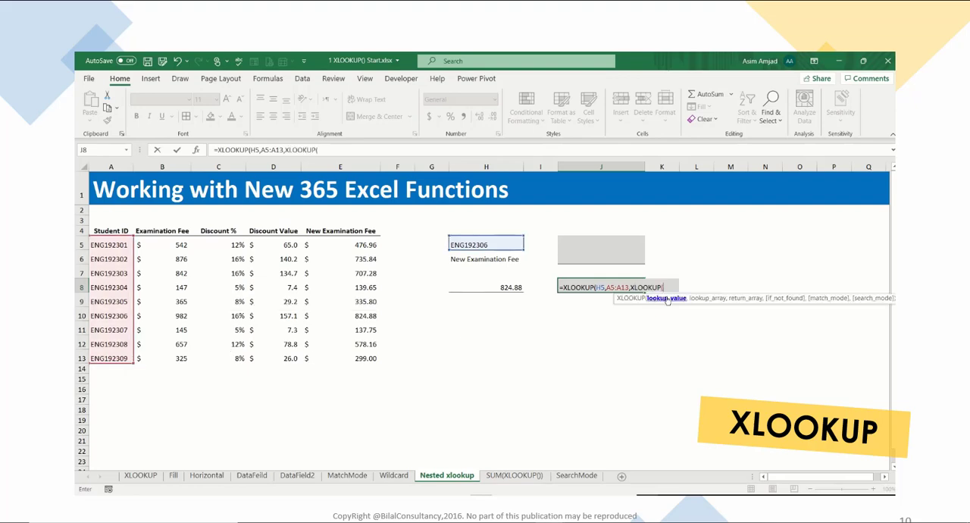
{"action": "left_click", "coordinate": [510, 258]}
{"action": "type", "text": ","}
{"action": "left_click_drag", "start_coordinate": [170, 231], "coordinate": [328, 231]}
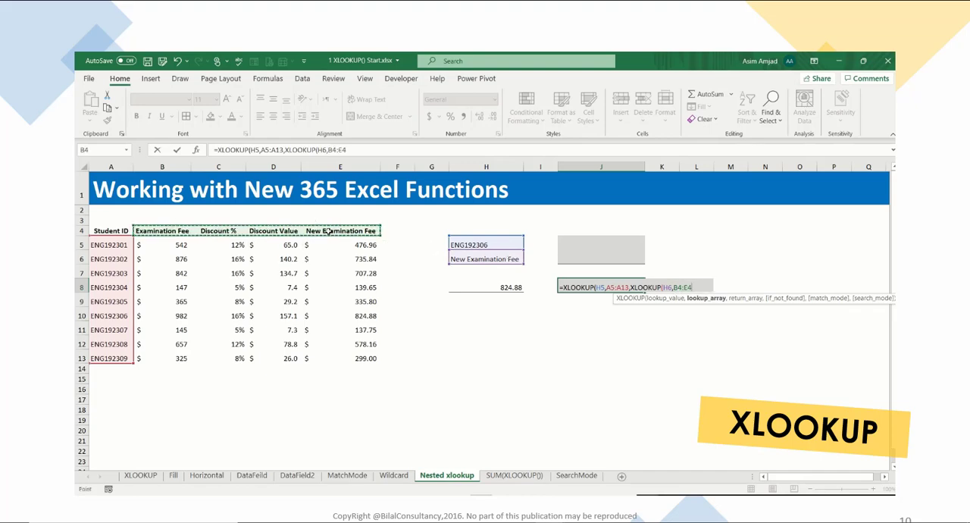
{"action": "type", "text": ","}
{"action": "left_click_drag", "start_coordinate": [160, 246], "coordinate": [346, 359]}
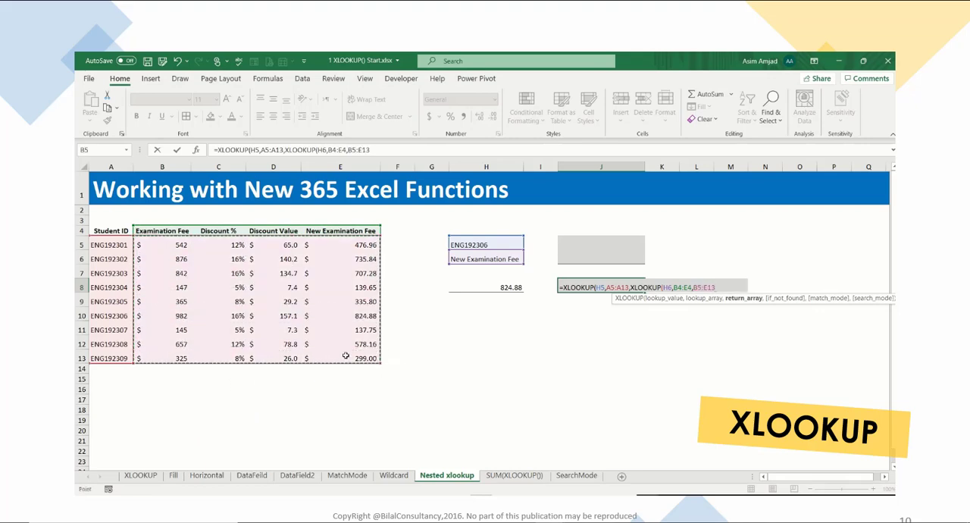
{"action": "key", "text": "Return"}
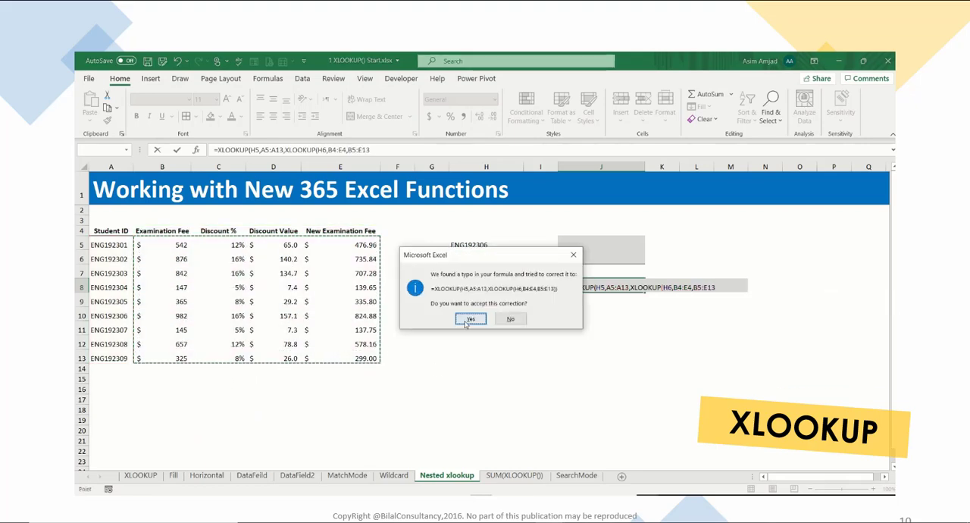
{"action": "left_click", "coordinate": [468, 318]}
{"action": "left_click", "coordinate": [576, 287]}
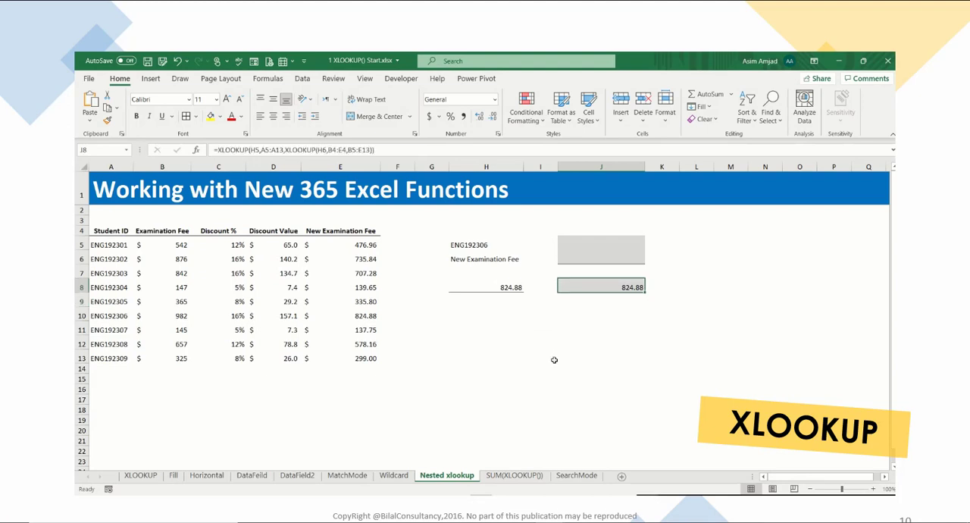
- Test the nested lookup by choosing student ID ENG192304 in H5 and finally ENG192308
{"action": "left_click_drag", "start_coordinate": [481, 248], "coordinate": [482, 258]}
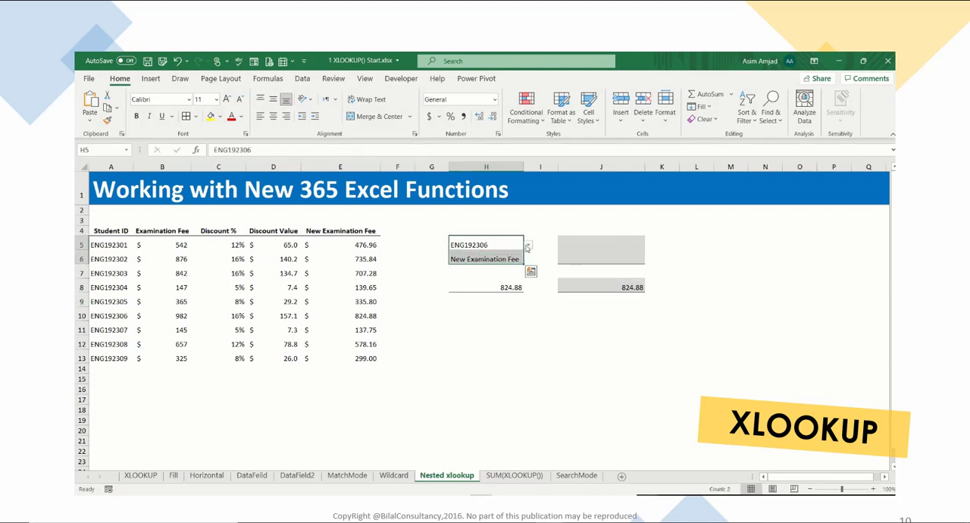
{"action": "left_click", "coordinate": [581, 282]}
{"action": "left_click", "coordinate": [508, 243]}
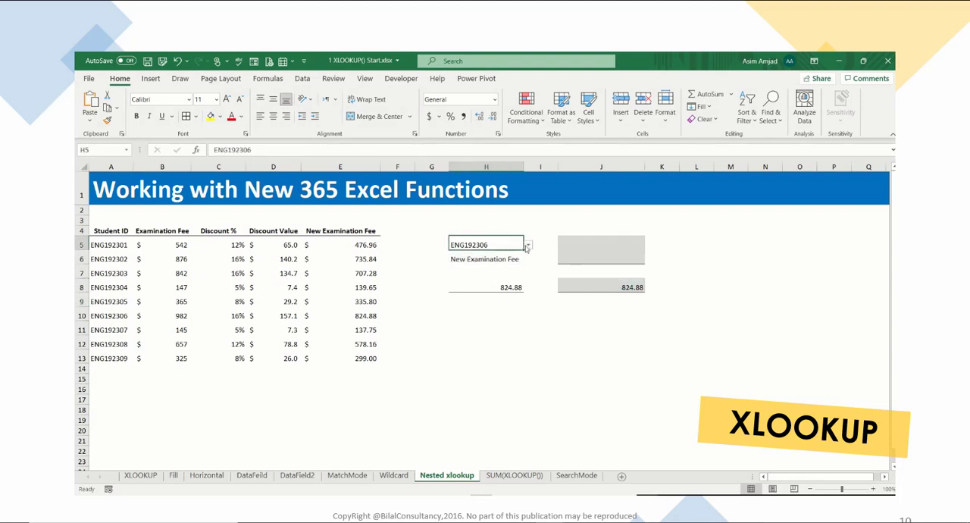
{"action": "left_click", "coordinate": [527, 246]}
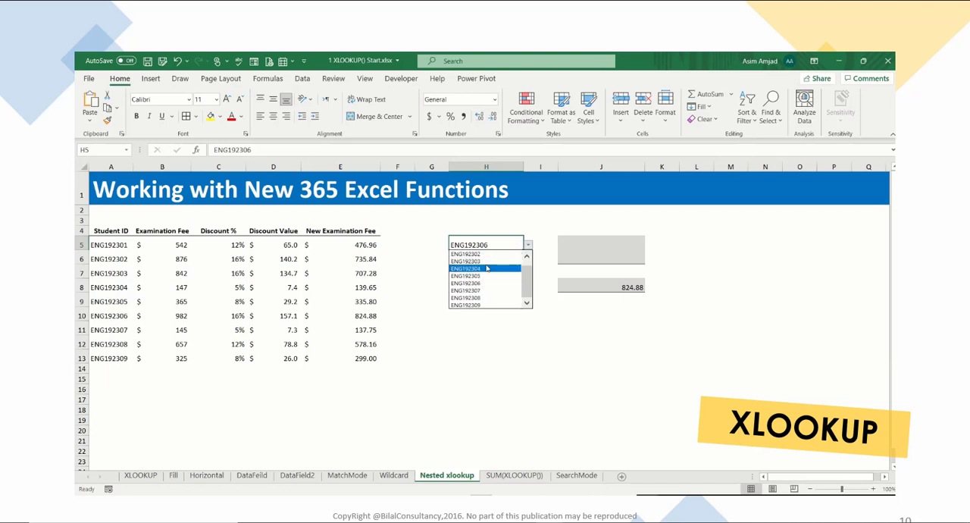
{"action": "left_click", "coordinate": [487, 269]}
{"action": "left_click", "coordinate": [529, 246]}
{"action": "left_click", "coordinate": [500, 287]}
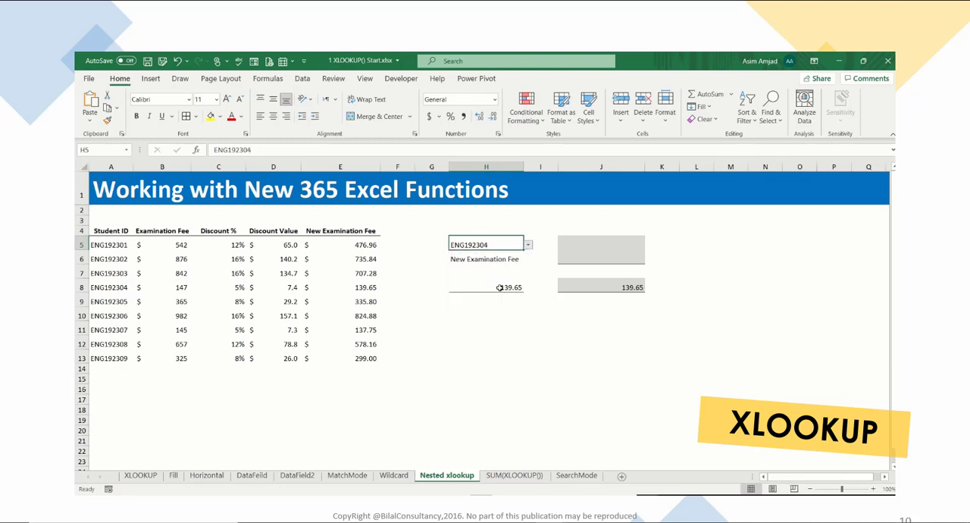
- Review the data validation settings of H5, including the allowed type and source range, and its list of student IDs
{"action": "left_click", "coordinate": [301, 79]}
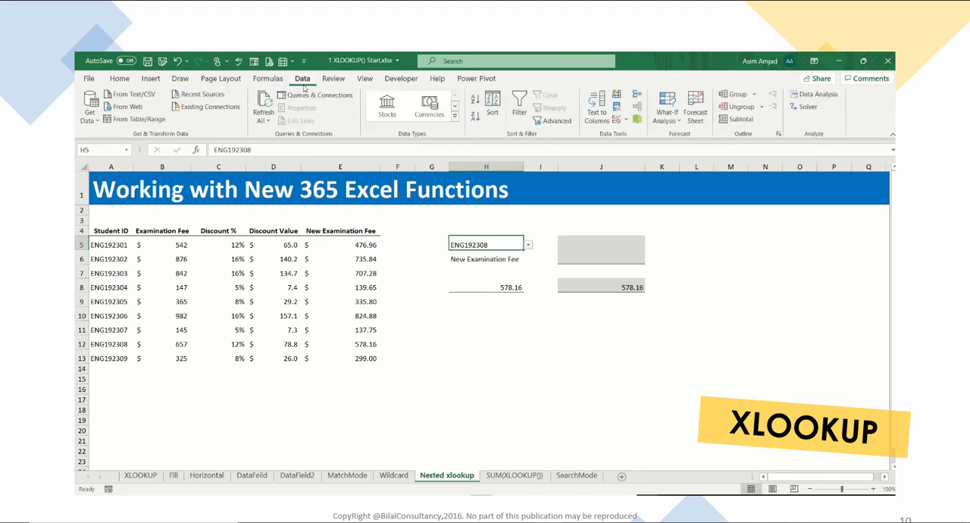
{"action": "left_click", "coordinate": [618, 121]}
{"action": "left_click", "coordinate": [629, 134]}
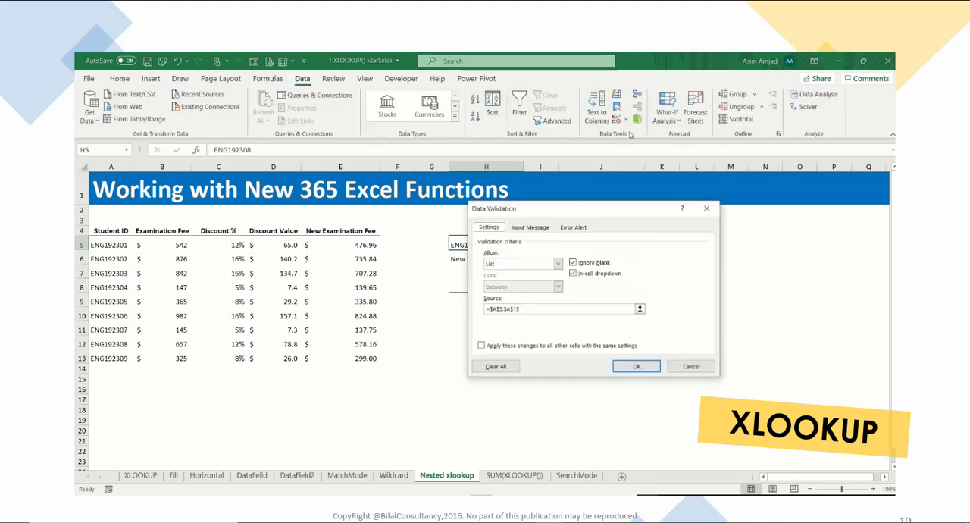
{"action": "left_click", "coordinate": [533, 266]}
{"action": "left_click", "coordinate": [519, 291]}
{"action": "left_click", "coordinate": [516, 310]}
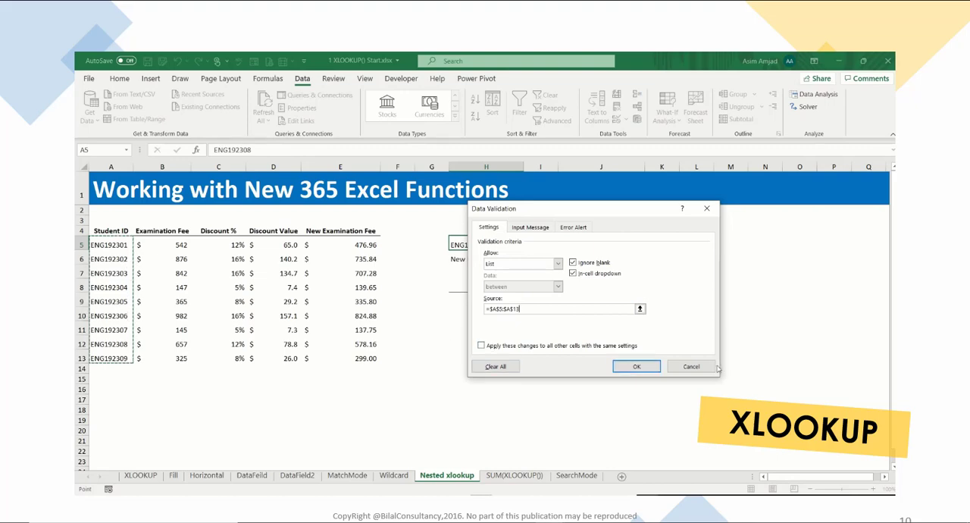
{"action": "left_click", "coordinate": [637, 366]}
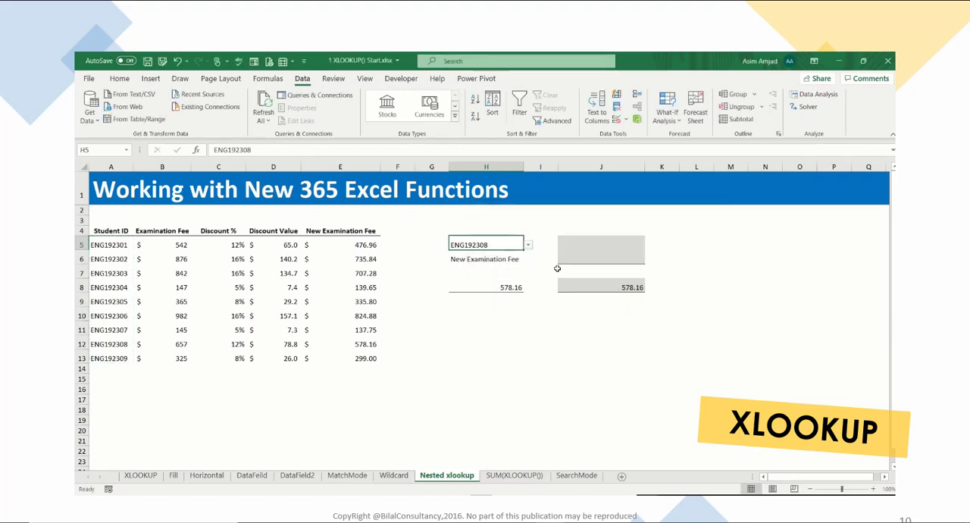
{"action": "left_click", "coordinate": [528, 245]}
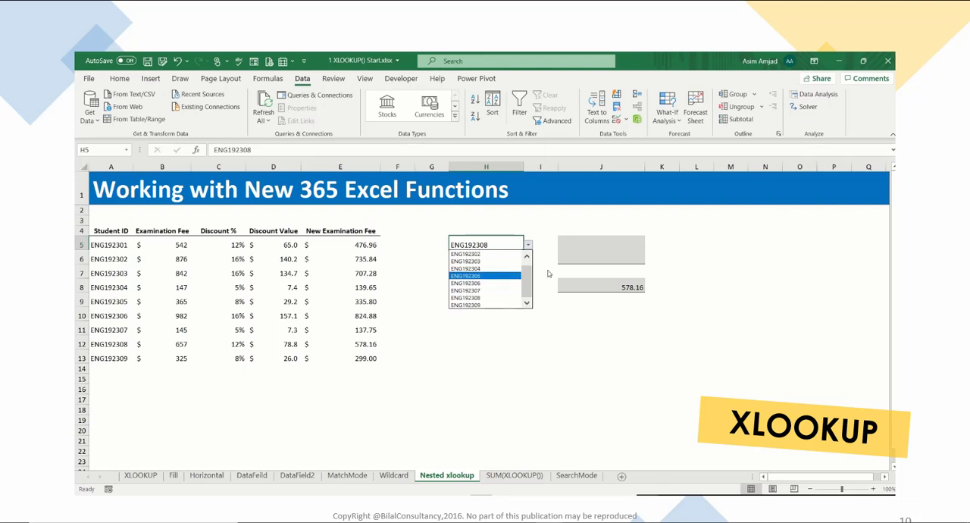
{"action": "key", "text": "Escape"}
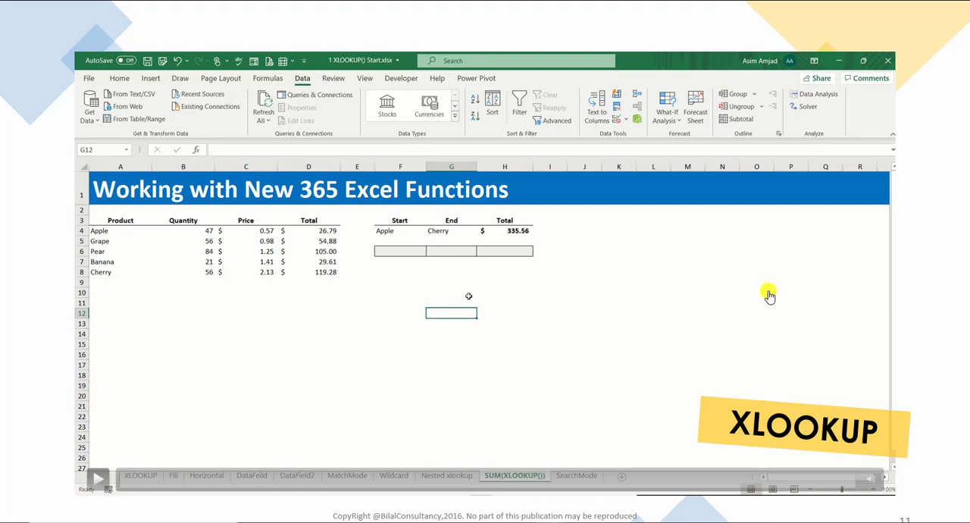
- Start a SUM formula in H6 containing XLOOKUP(F6,A4:A8,D4:D8) as the start of the summed range
{"action": "left_click", "coordinate": [506, 253]}
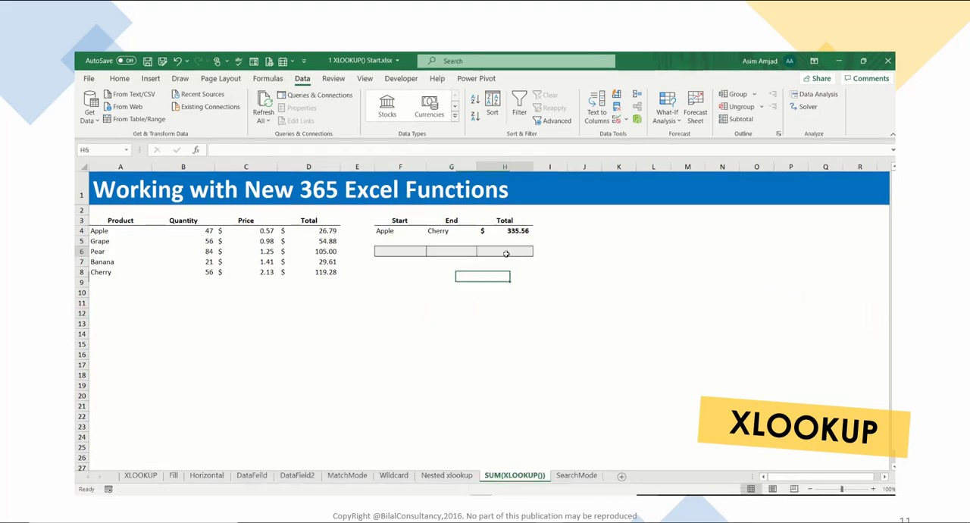
{"action": "type", "text": "=sum"}
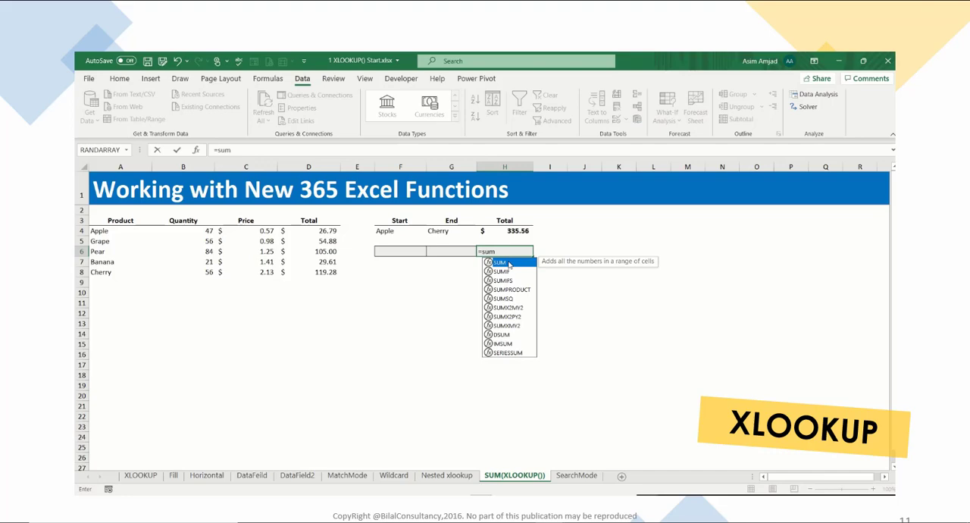
{"action": "double_click", "coordinate": [501, 262]}
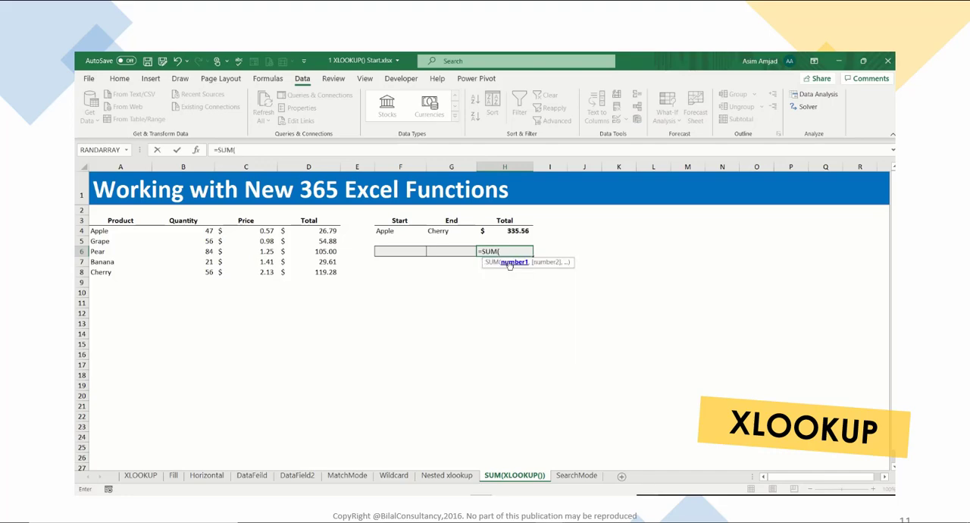
{"action": "type", "text": "xlo"}
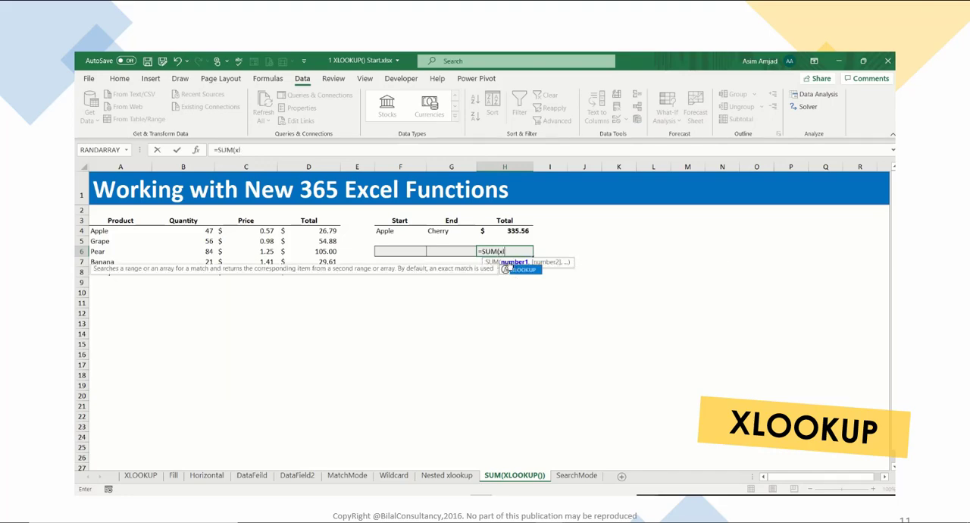
{"action": "double_click", "coordinate": [523, 270]}
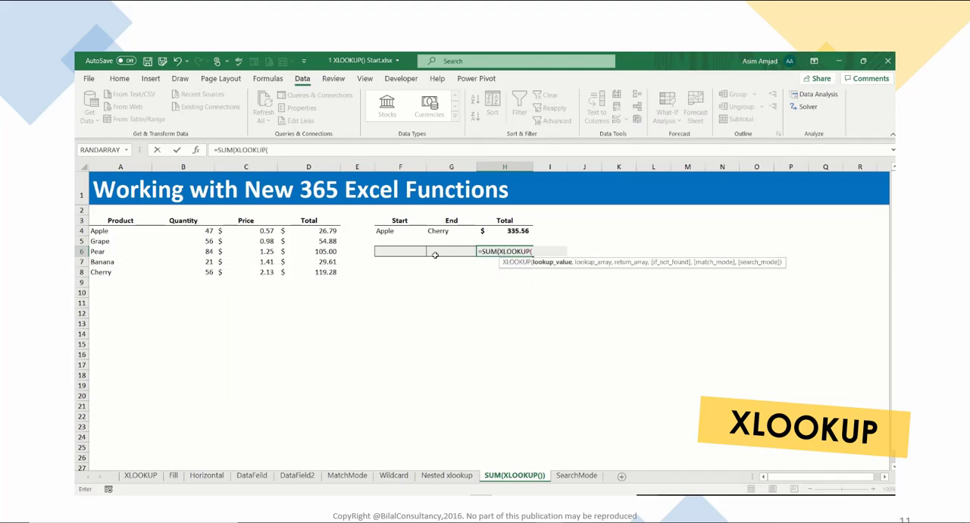
{"action": "left_click", "coordinate": [395, 249]}
{"action": "type", "text": ","}
{"action": "left_click_drag", "start_coordinate": [99, 231], "coordinate": [106, 269]}
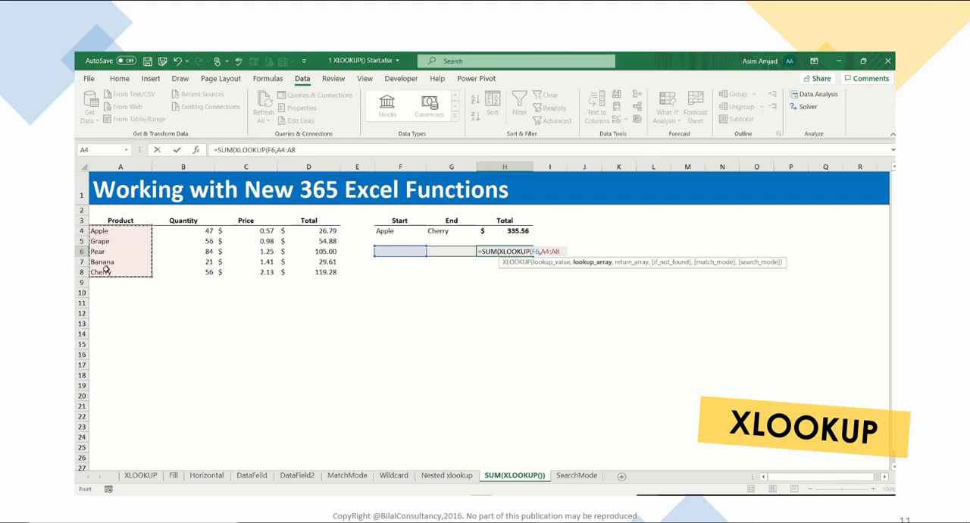
{"action": "type", "text": ","}
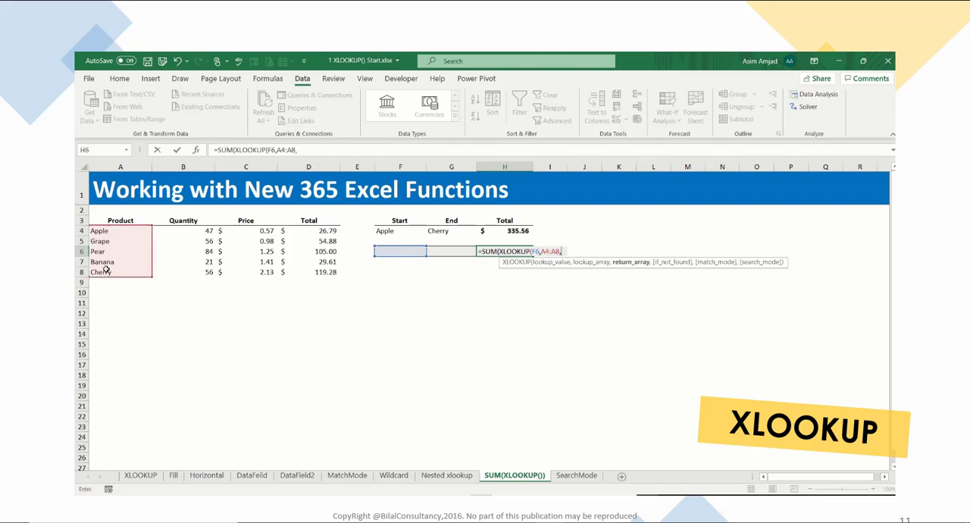
{"action": "left_click_drag", "start_coordinate": [296, 230], "coordinate": [297, 269]}
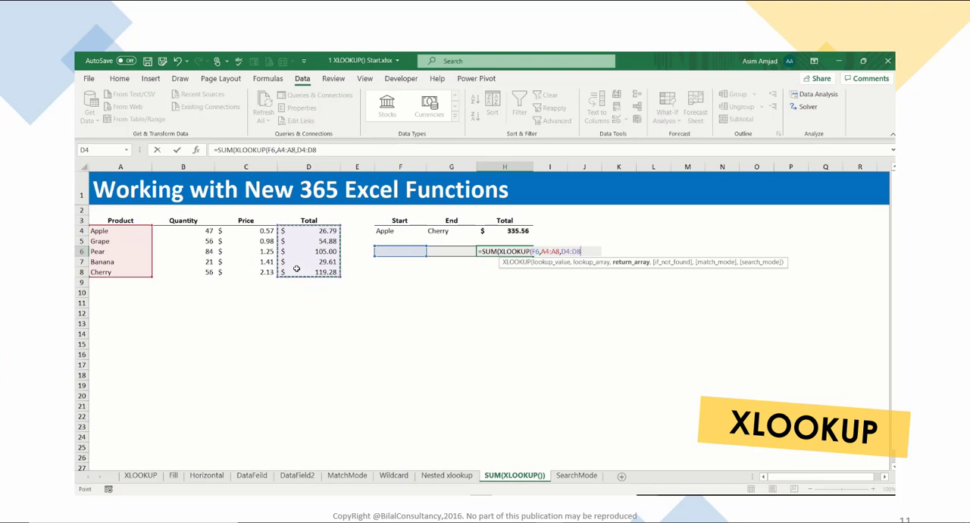
{"action": "type", "text": ")"}
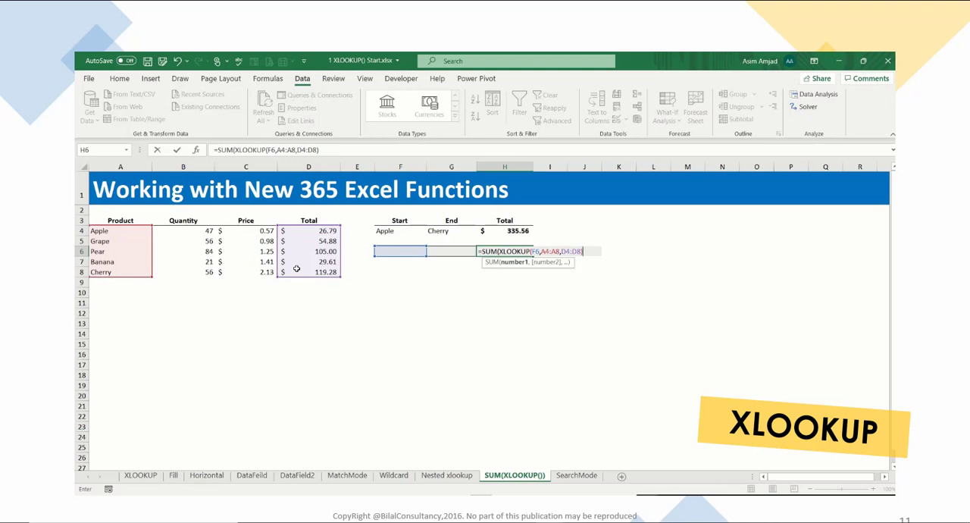
{"action": "type", "text": ":xlo"}
- Complete the H6 formula with a range operator and a second XLOOKUP(G6,A4:A8,D4:D8) as the end of the summed range
{"action": "double_click", "coordinate": [611, 270]}
{"action": "left_click", "coordinate": [446, 252]}
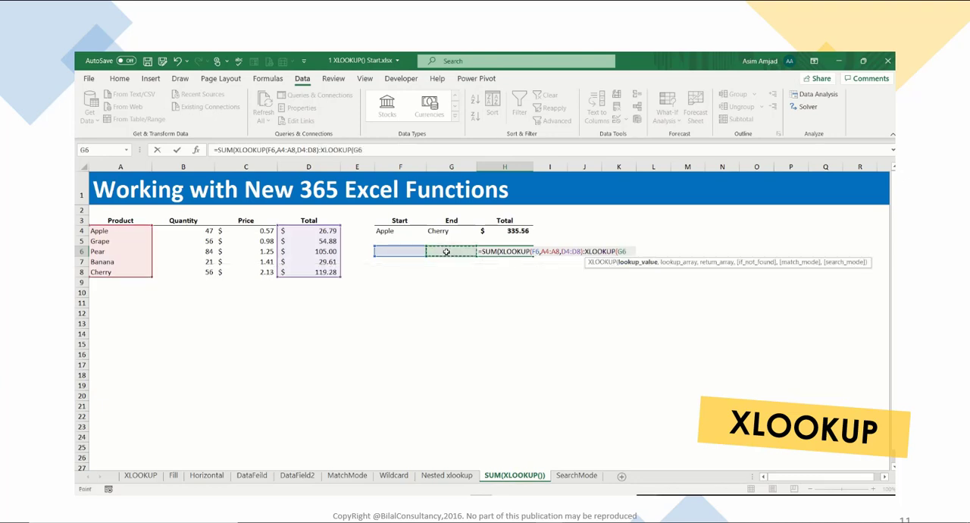
{"action": "type", "text": ","}
{"action": "left_click_drag", "start_coordinate": [129, 230], "coordinate": [126, 270]}
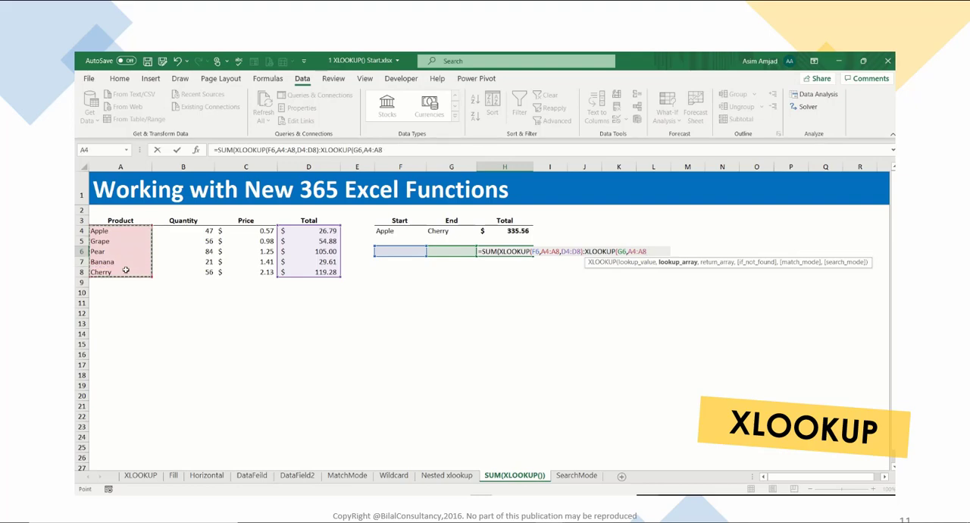
{"action": "type", "text": ","}
{"action": "left_click_drag", "start_coordinate": [301, 231], "coordinate": [304, 270]}
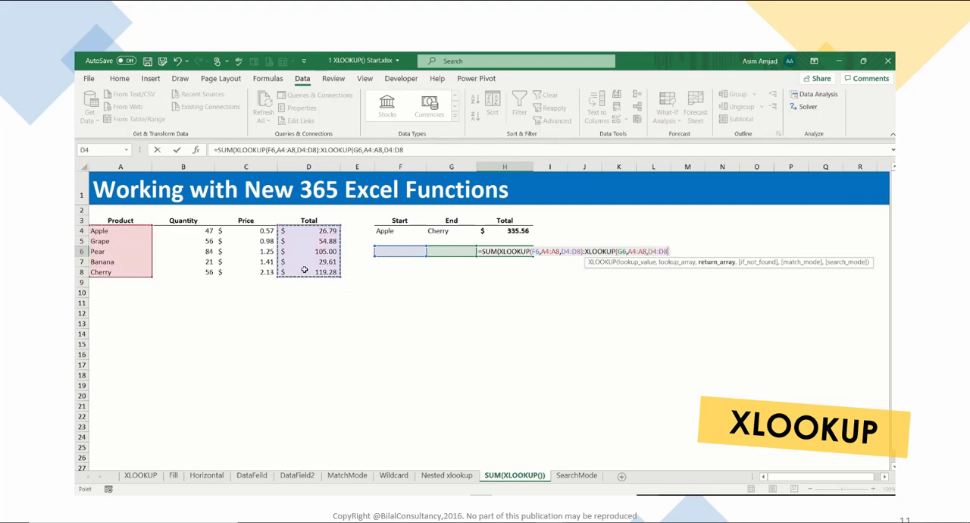
{"action": "type", "text": "))"}
{"action": "key", "text": "Return"}
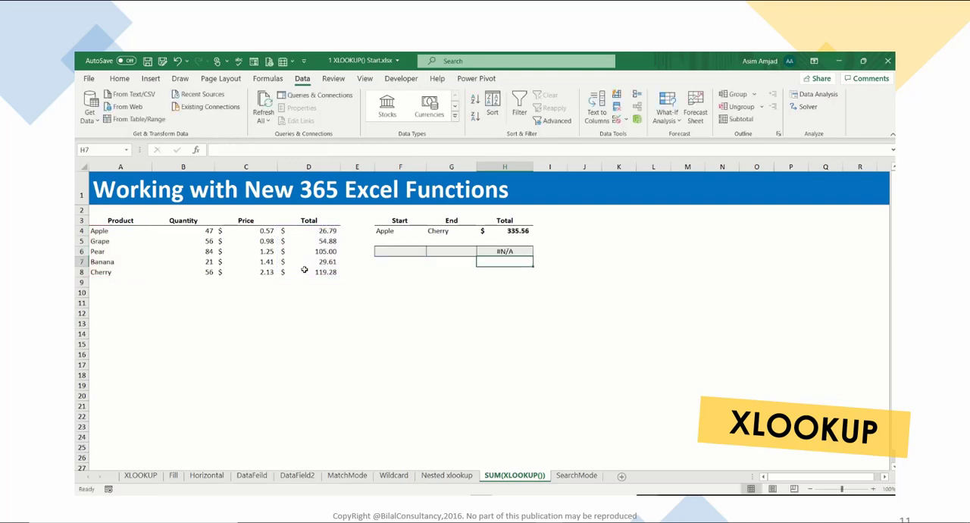
- Choose Apple as the start product in F6 and Cherry as the end product in G6
{"action": "left_click", "coordinate": [519, 251]}
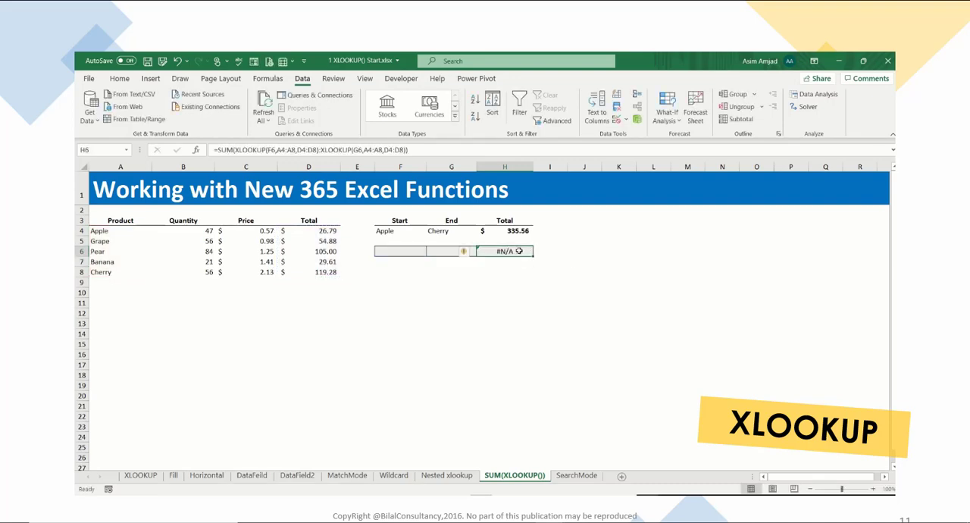
{"action": "left_click", "coordinate": [416, 251]}
{"action": "left_click", "coordinate": [431, 251]}
{"action": "left_click", "coordinate": [413, 261]}
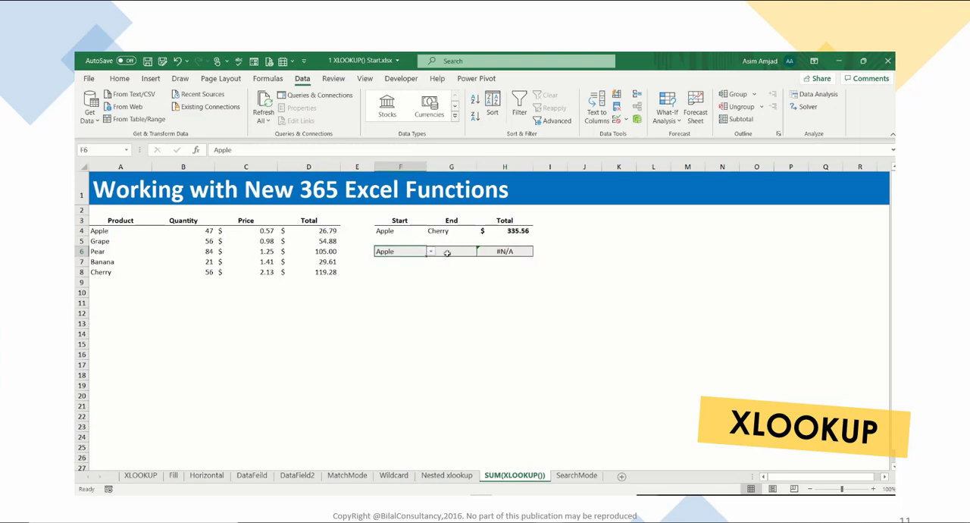
{"action": "left_click", "coordinate": [447, 251]}
{"action": "left_click", "coordinate": [481, 251]}
{"action": "left_click", "coordinate": [450, 290]}
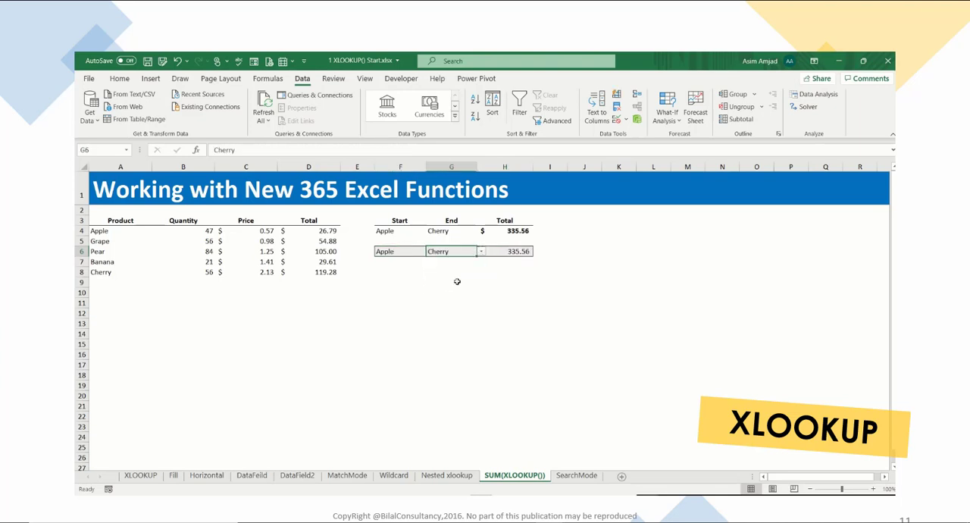
{"action": "left_click", "coordinate": [508, 252]}
- Total the D4:D8 values in D9 with AutoSum and fill the cell yellow
{"action": "left_click_drag", "start_coordinate": [297, 233], "coordinate": [300, 275]}
{"action": "left_click", "coordinate": [300, 286]}
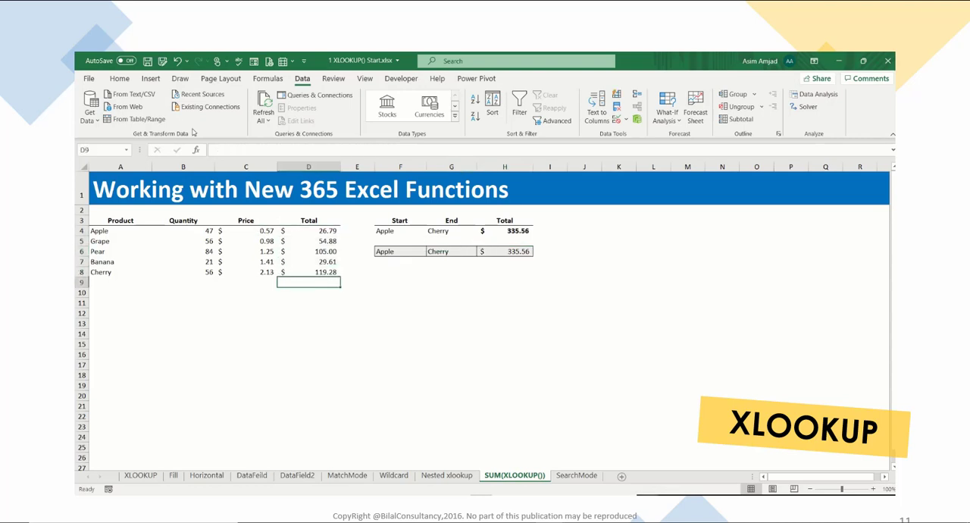
{"action": "left_click", "coordinate": [119, 78]}
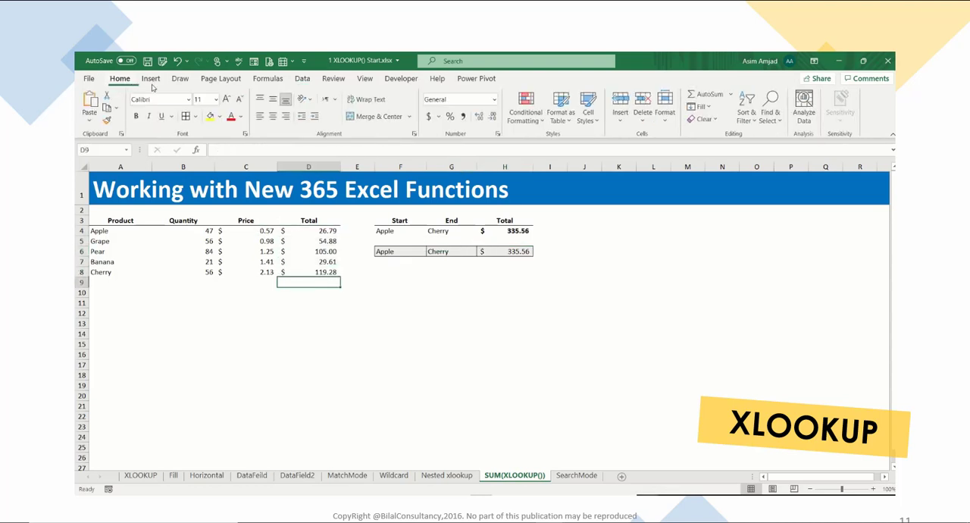
{"action": "left_click", "coordinate": [703, 94]}
{"action": "key", "text": "Return"}
{"action": "left_click", "coordinate": [331, 284]}
{"action": "left_click", "coordinate": [220, 116]}
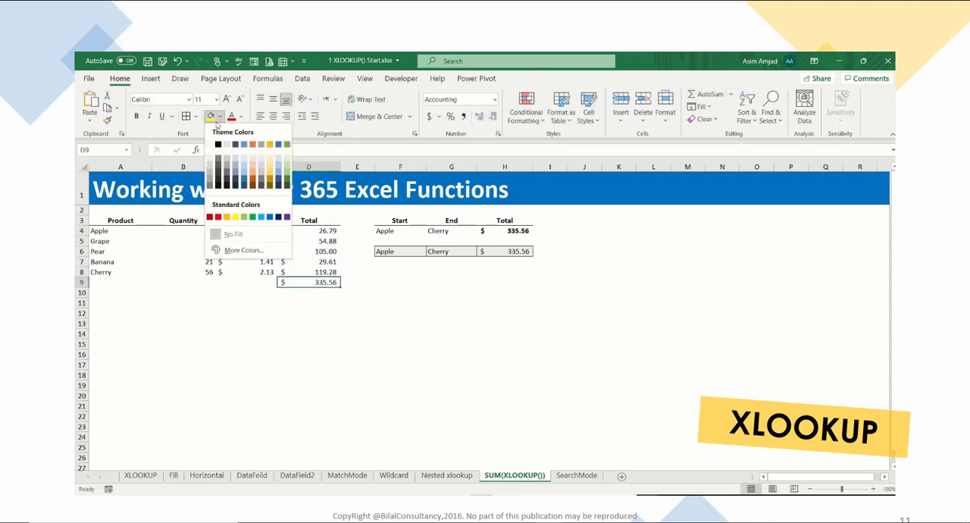
{"action": "left_click", "coordinate": [211, 117]}
{"action": "left_click", "coordinate": [296, 292]}
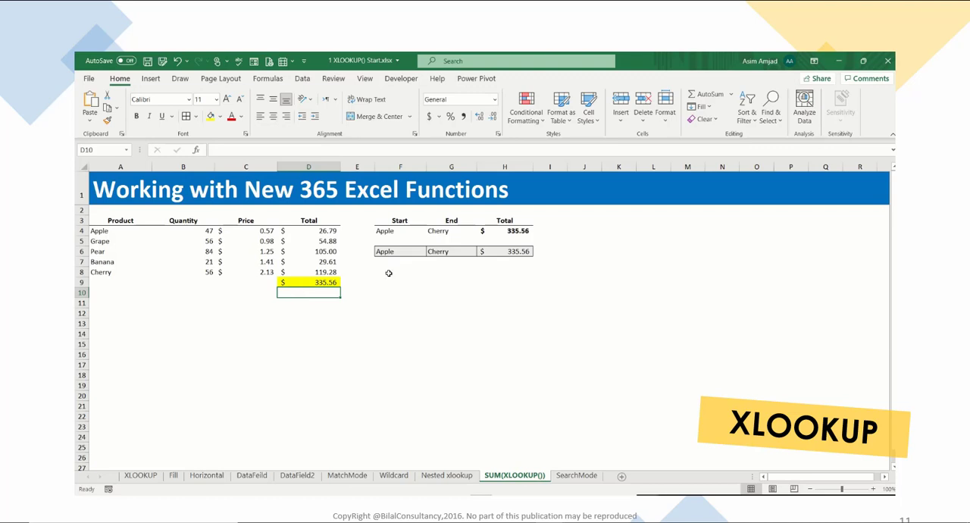
- Change the start product in F6 to Grape and the end product in G6 to Banana
{"action": "left_click", "coordinate": [487, 253]}
{"action": "left_click", "coordinate": [395, 255]}
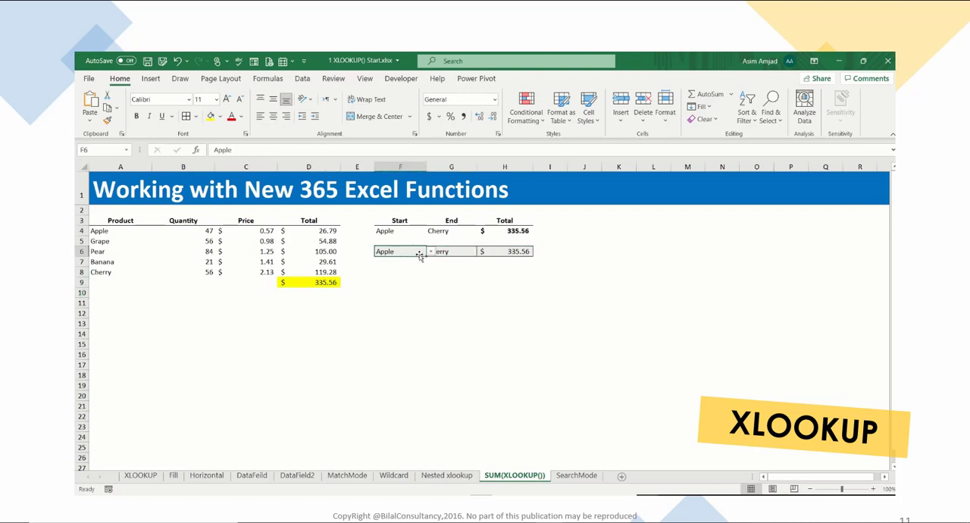
{"action": "left_click", "coordinate": [431, 252]}
{"action": "left_click", "coordinate": [407, 269]}
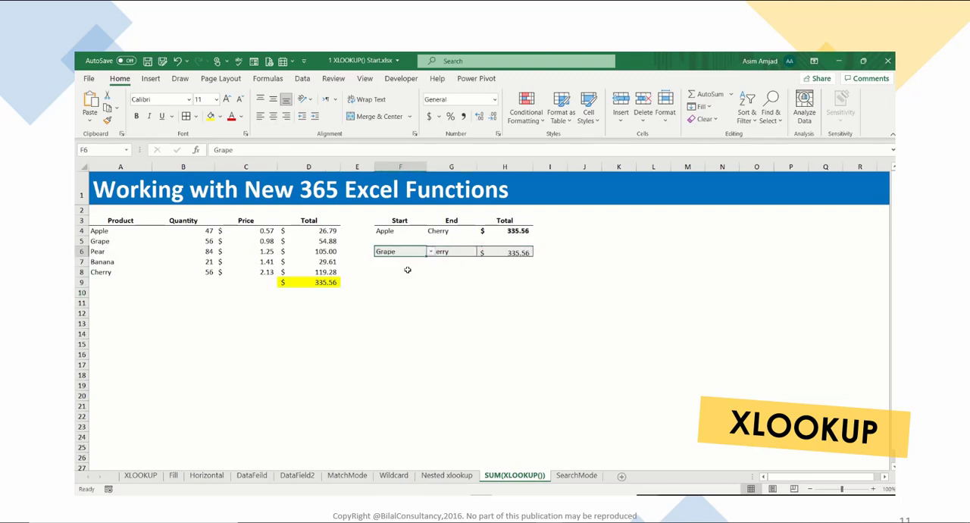
{"action": "left_click", "coordinate": [453, 251]}
{"action": "left_click", "coordinate": [481, 251]}
{"action": "left_click", "coordinate": [446, 282]}
- Check the sum of the Grape to Banana totals in D5:D7 against the formula result in H6
{"action": "key", "text": "Down"}
{"action": "key", "text": "Down"}
{"action": "key", "text": "Down"}
{"action": "left_click_drag", "start_coordinate": [331, 241], "coordinate": [333, 265]}
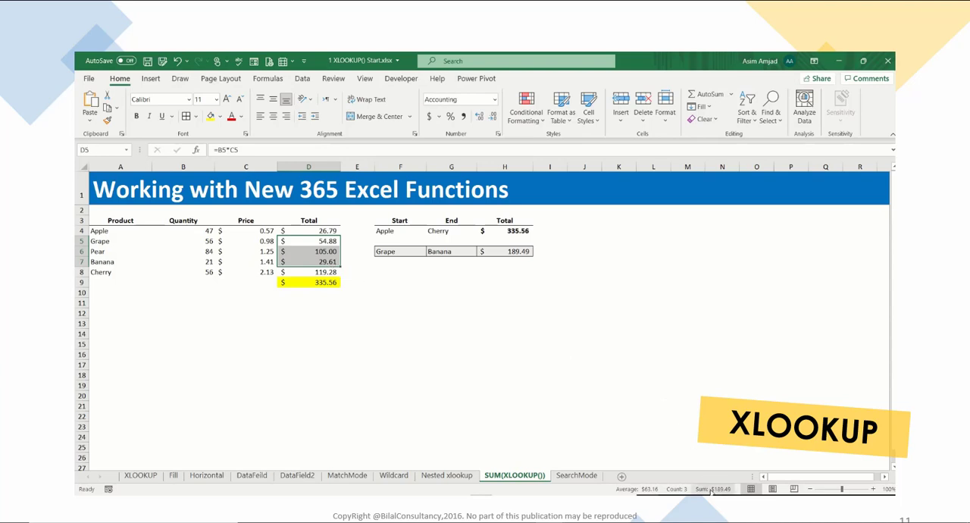
{"action": "left_click", "coordinate": [489, 301]}
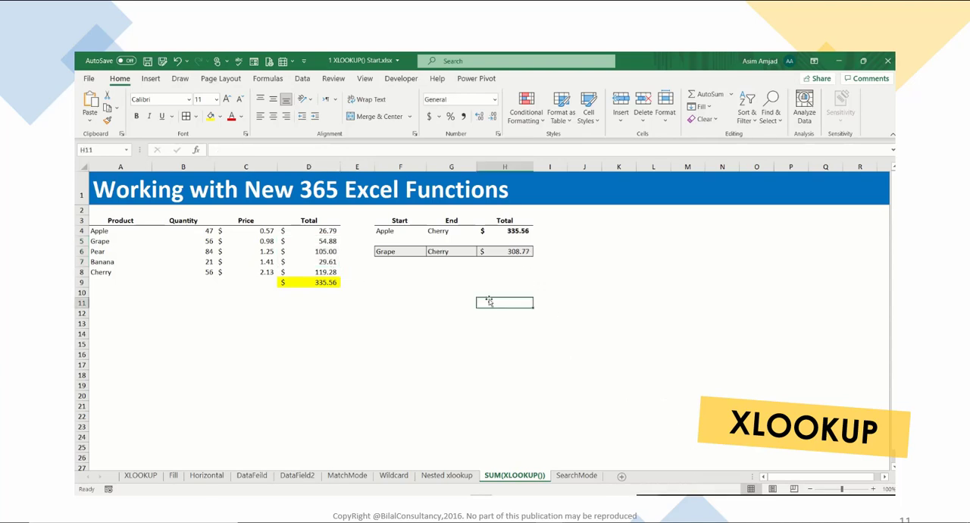